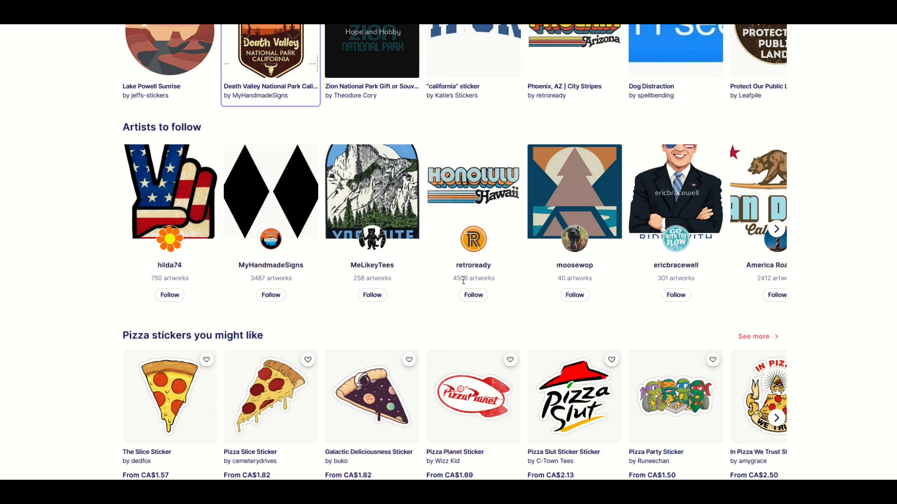
# Step: Open the Redwoods National and State Parks design from the picked designs and go to its artist's shop
pyautogui.scroll(6, 498, 264)
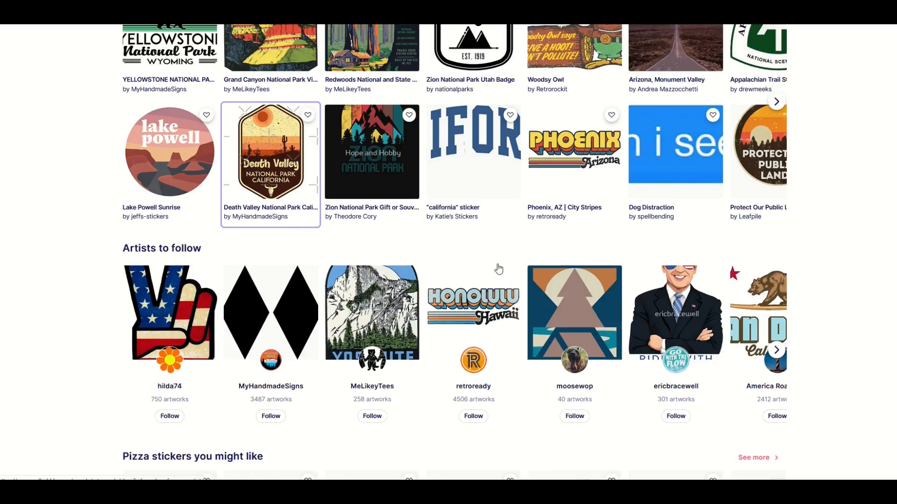
pyautogui.scroll(5, 497, 269)
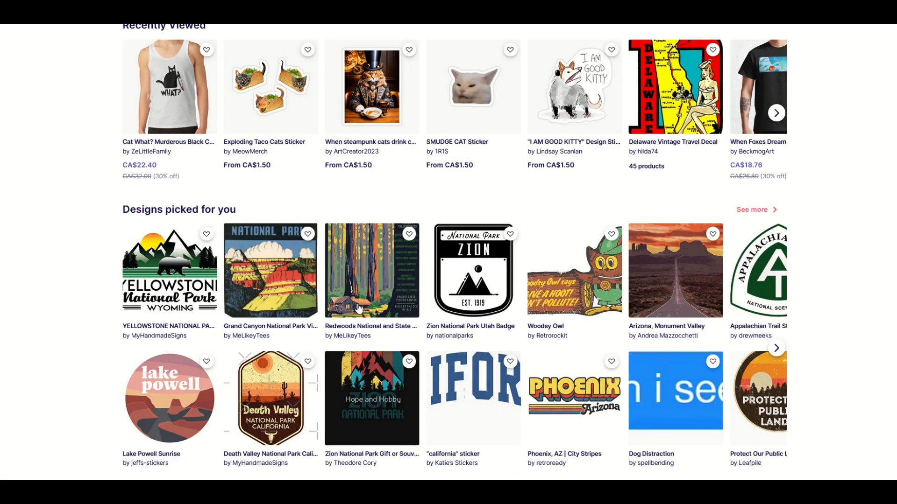
pyautogui.click(358, 308)
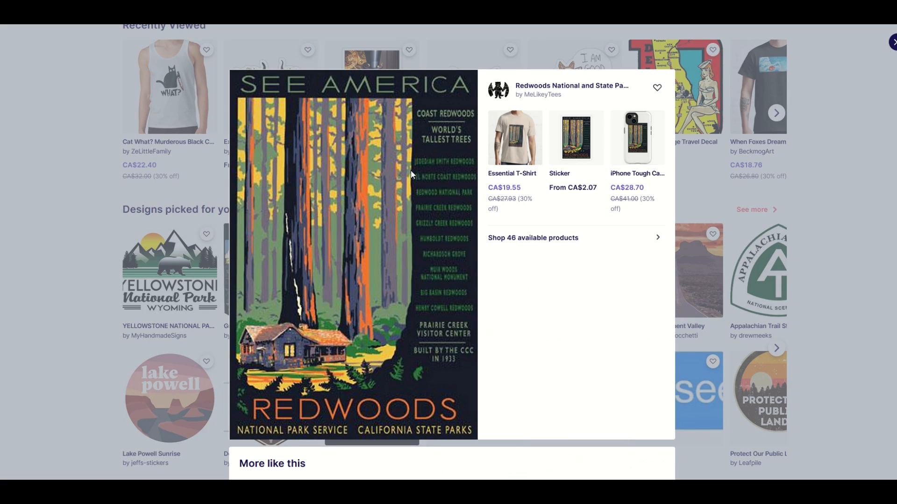
pyautogui.click(530, 96)
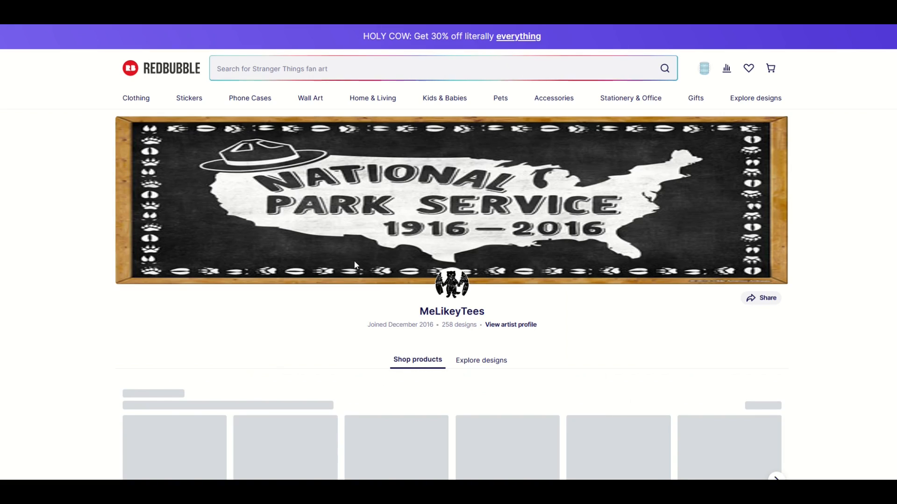
# Step: Examine the artist's shop, including the featured vintage decals, the collections and the national park sticker designs
pyautogui.scroll(-5, 497, 326)
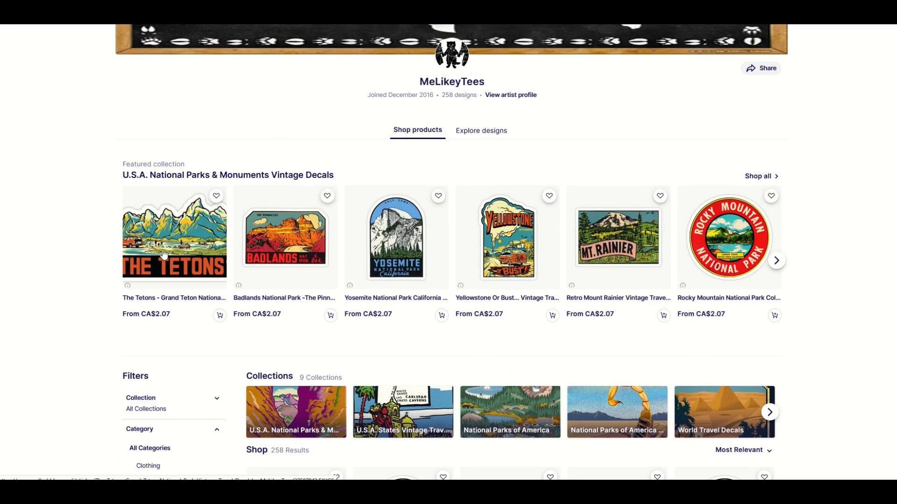
pyautogui.scroll(-2, 700, 248)
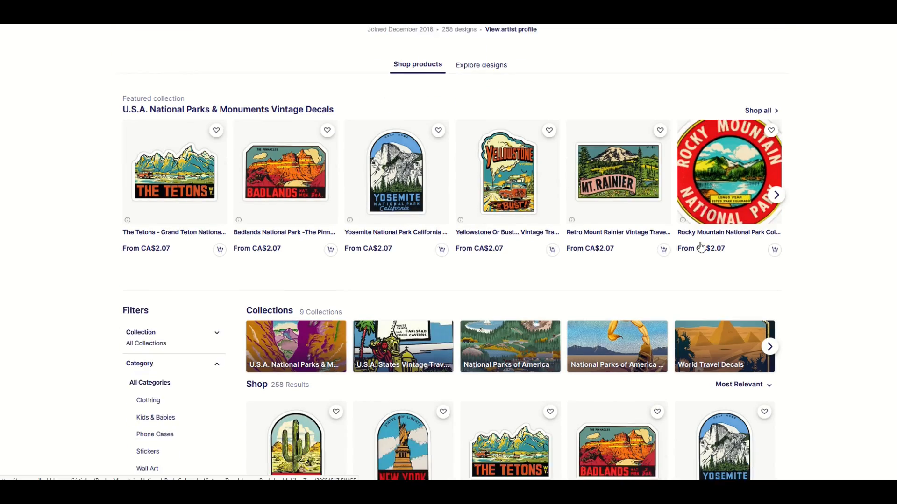
pyautogui.scroll(-1, 701, 247)
pyautogui.scroll(-7, 652, 258)
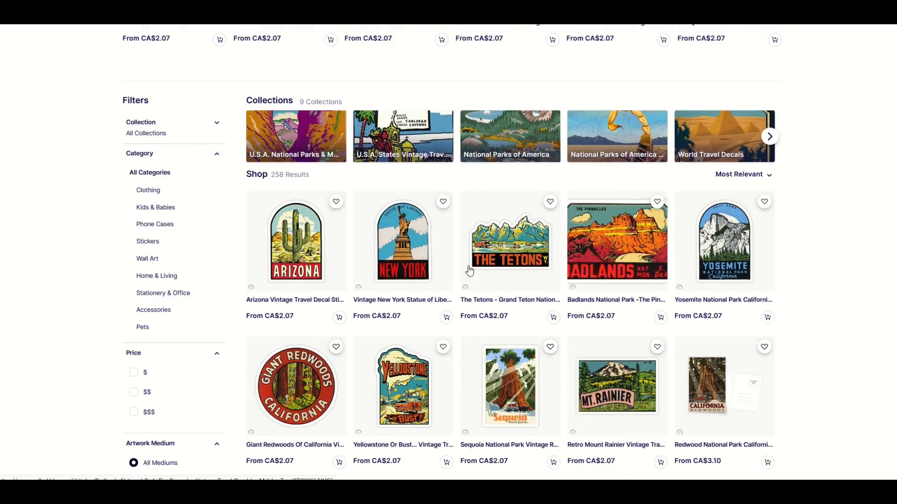
pyautogui.scroll(-6, 645, 283)
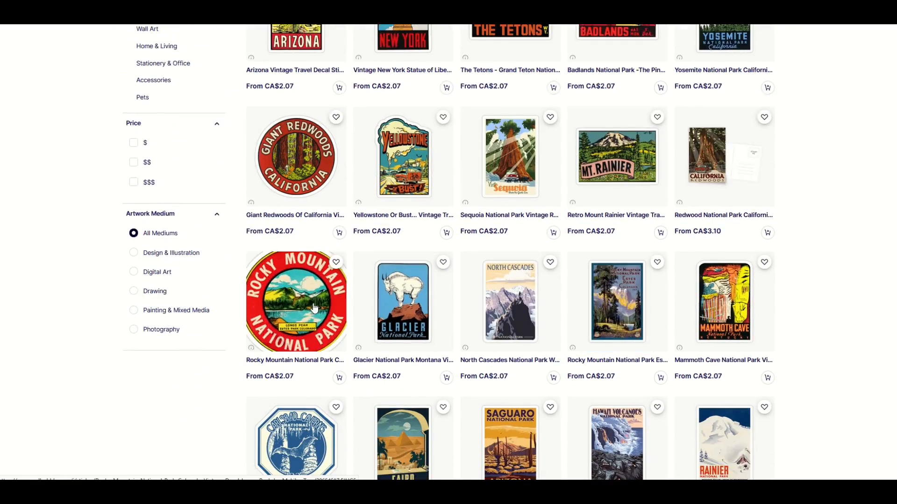
pyautogui.scroll(-2, 357, 297)
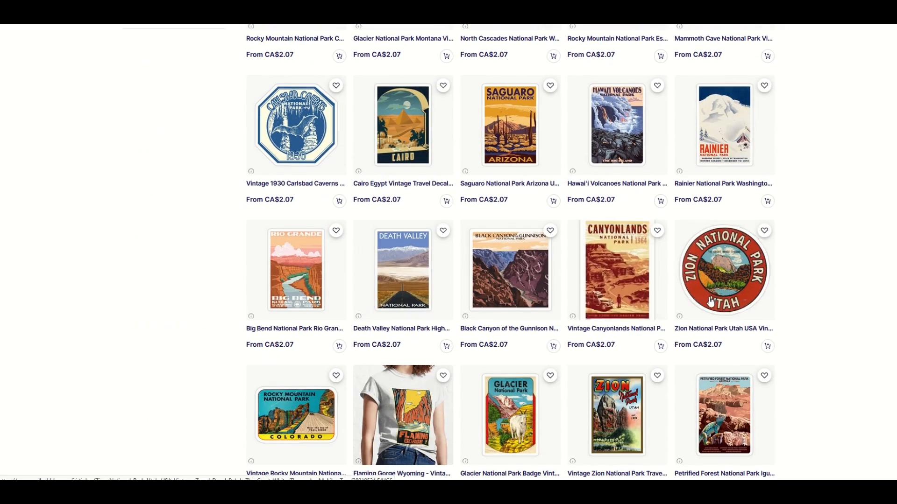
pyautogui.scroll(15, 325, 308)
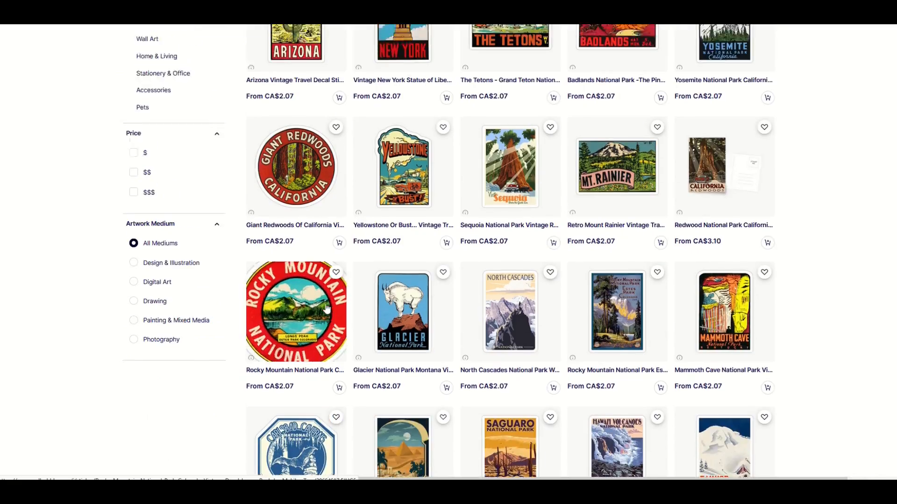
pyautogui.scroll(6, 327, 310)
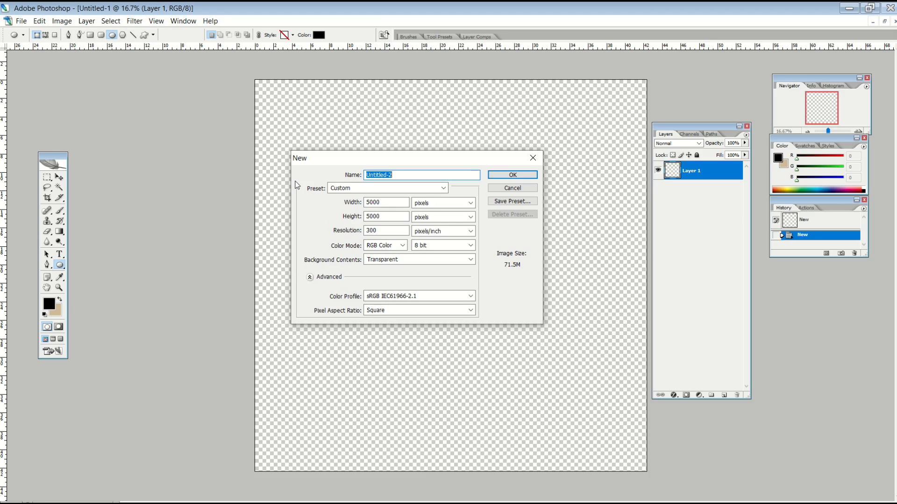
# Step: Create a new transparent RGB document in Photoshop, 5000 by 5000 pixels at 300 pixels/inch
pyautogui.moveTo(308, 163); pyautogui.dragTo(313, 165)
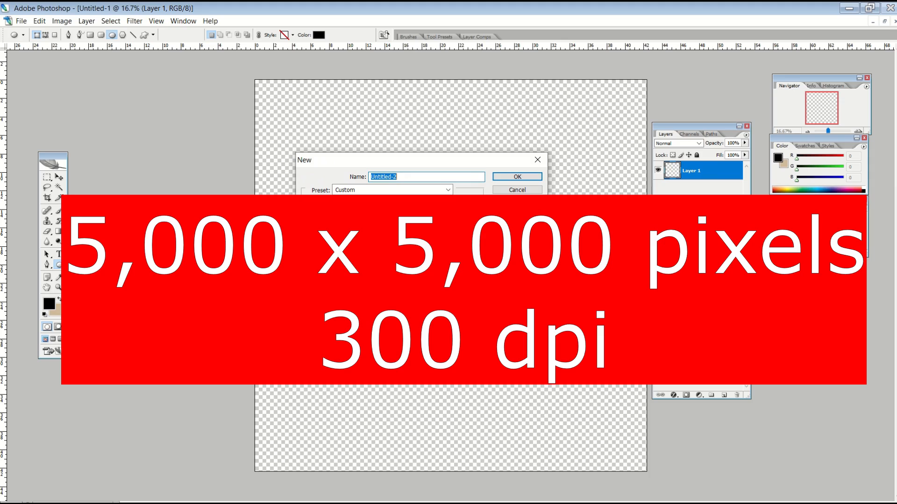
pyautogui.click(512, 177)
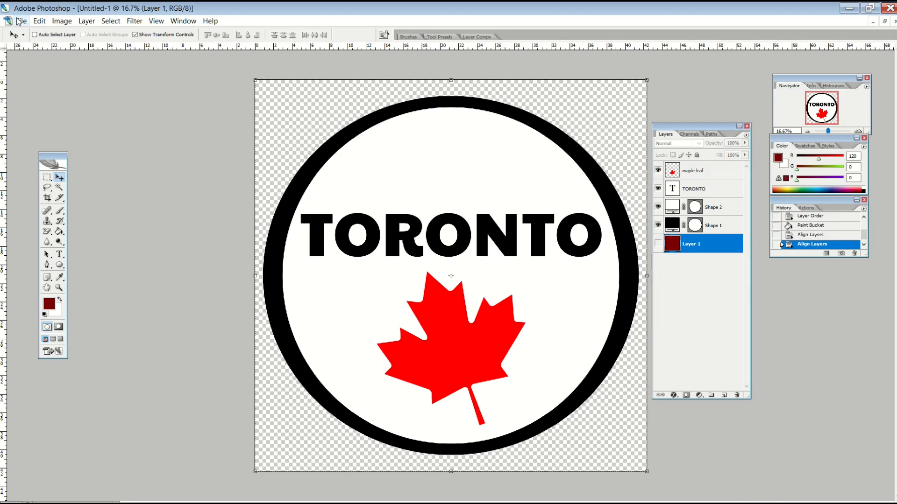
# Step: Select the word TORONTO in the maple leaf badge's text layer for editing
pyautogui.press('t')
pyautogui.click(374, 247)
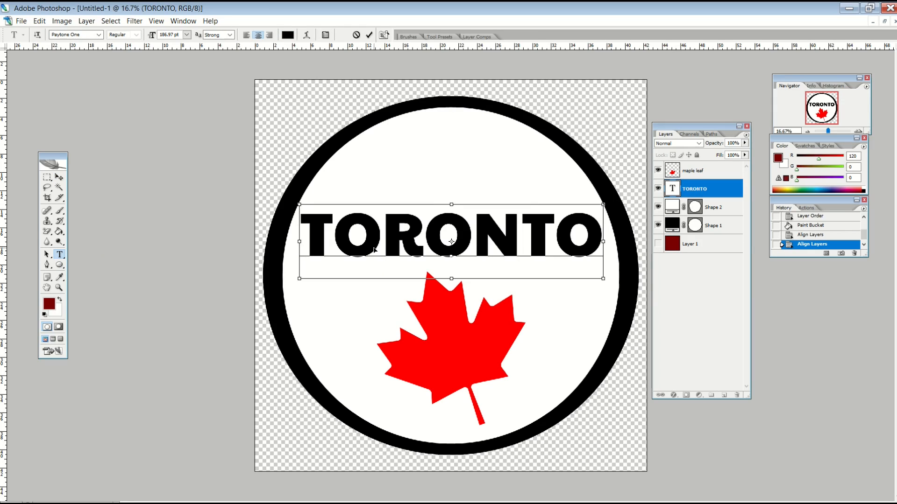
pyautogui.doubleClick(373, 246)
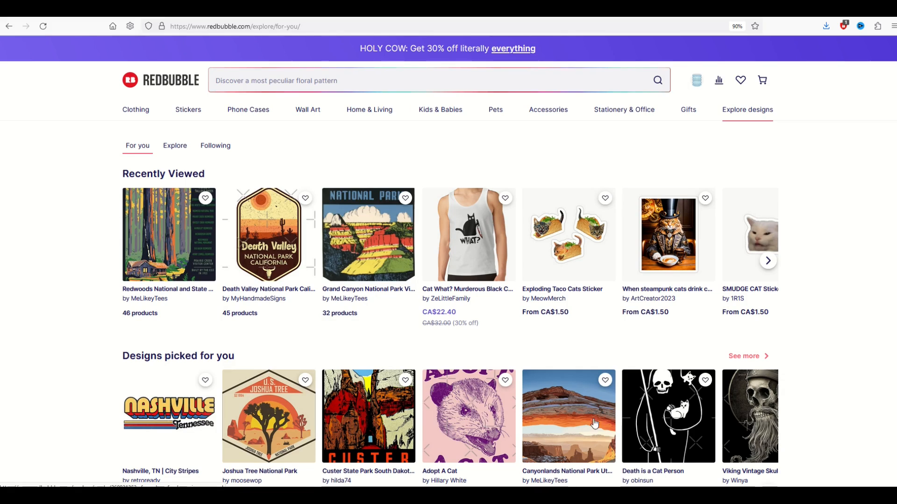
# Step: Start adding a new work on Redbubble from the account and upload the Toronto maple leaf design
pyautogui.click(694, 86)
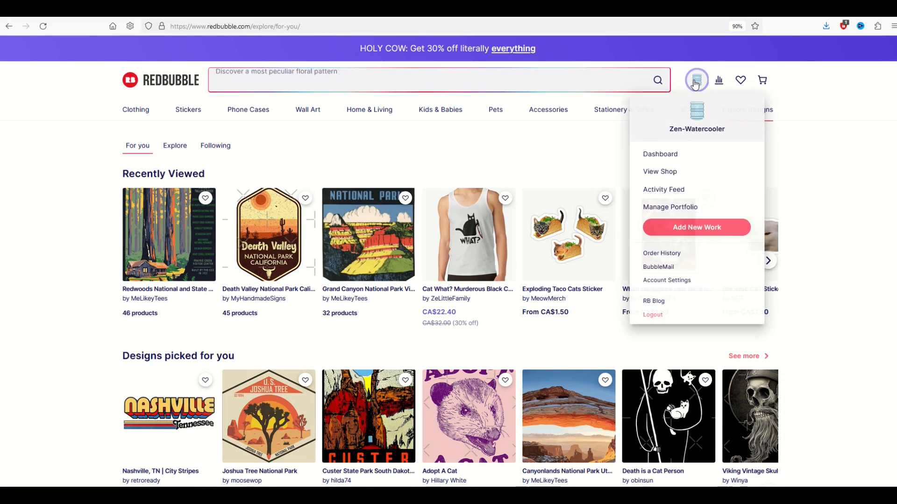
pyautogui.click(675, 229)
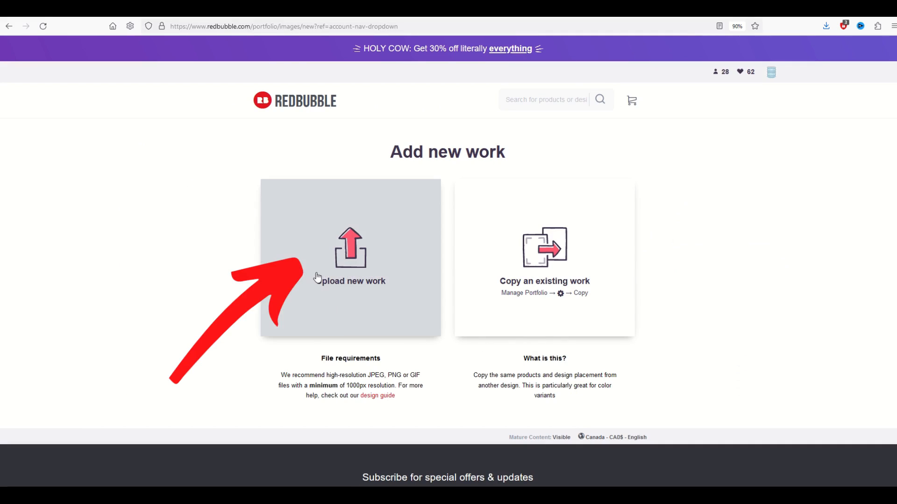
pyautogui.click(400, 252)
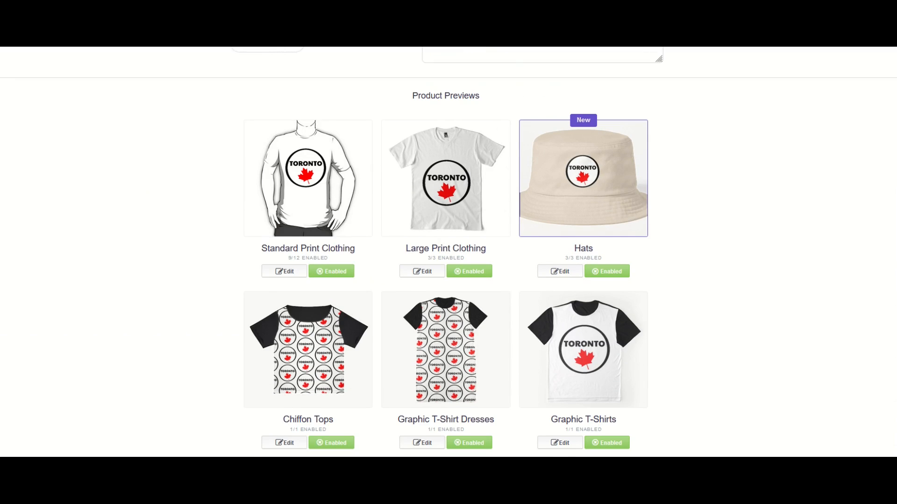
# Step: Check the Toronto design's product previews and listing details, and save the work to publish it
pyautogui.scroll(-16, 445, 252)
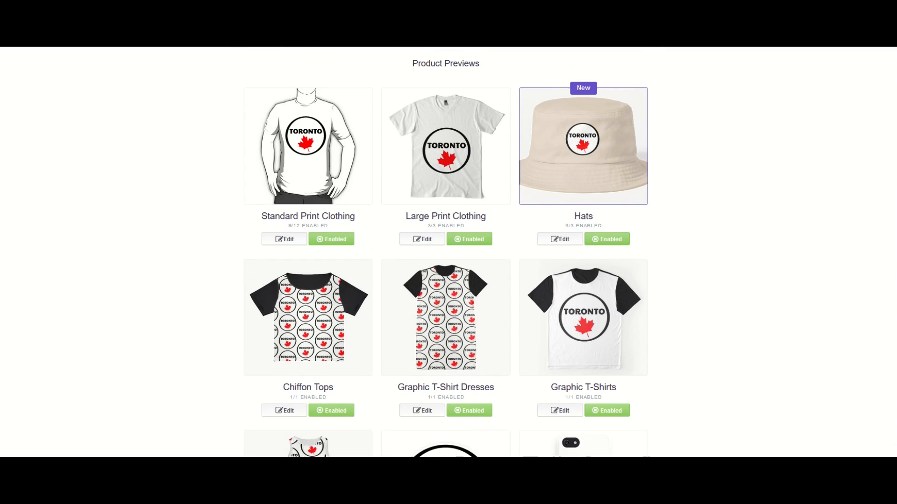
pyautogui.scroll(-7, 445, 252)
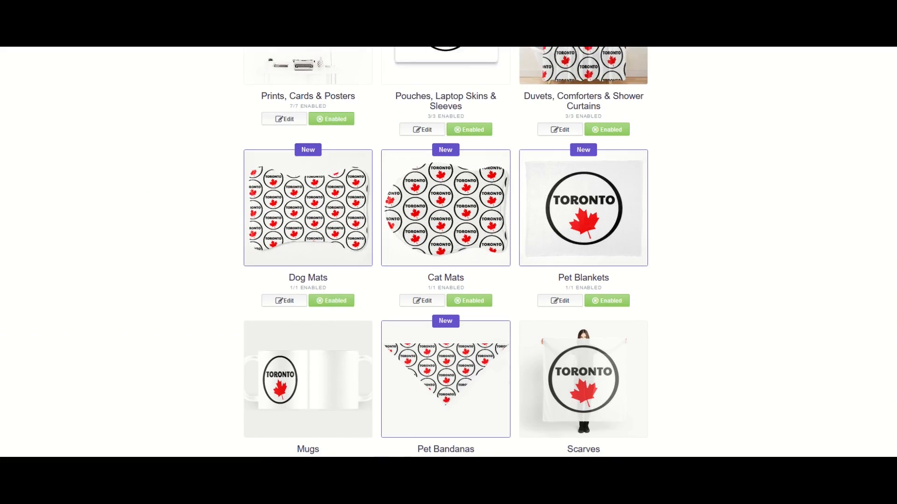
pyautogui.scroll(-10, 445, 252)
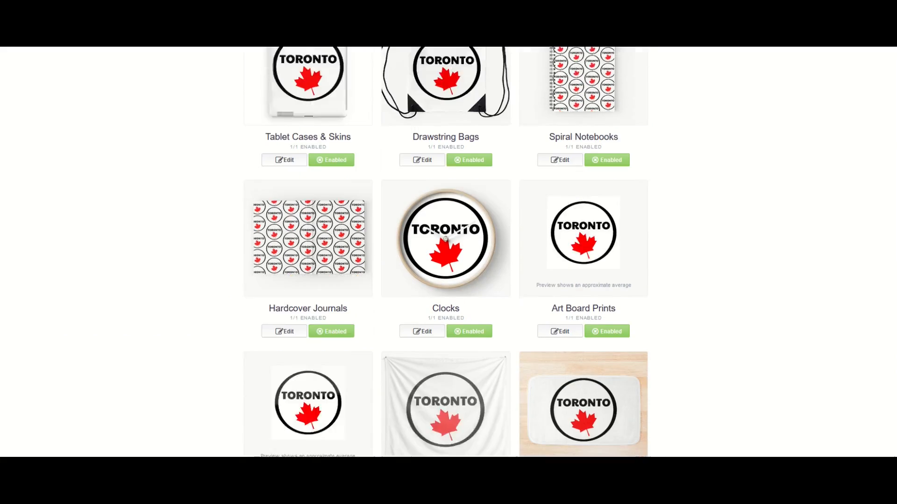
pyautogui.scroll(-12, 445, 251)
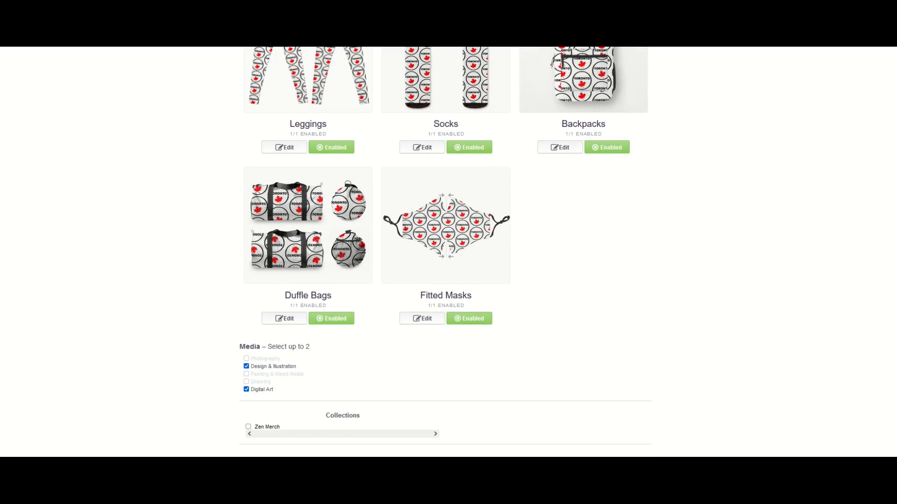
pyautogui.scroll(-3, 439, 393)
pyautogui.scroll(20, 439, 394)
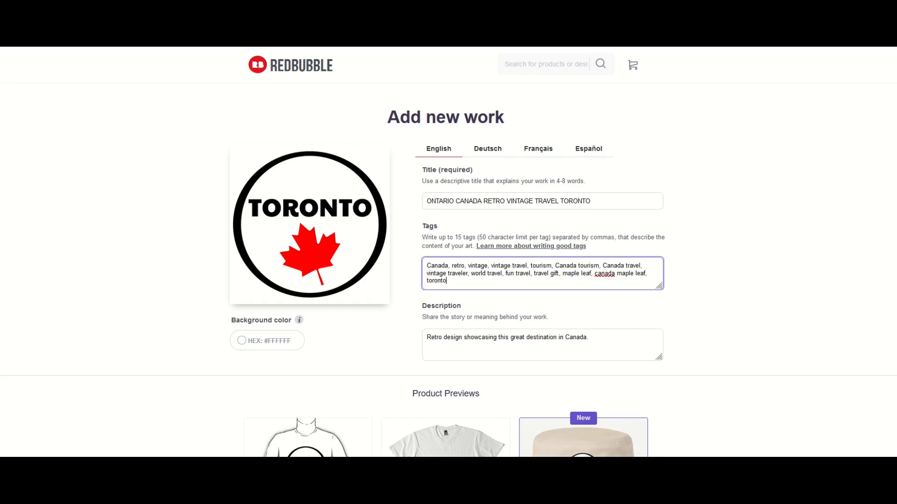
pyautogui.scroll(-20, 265, 224)
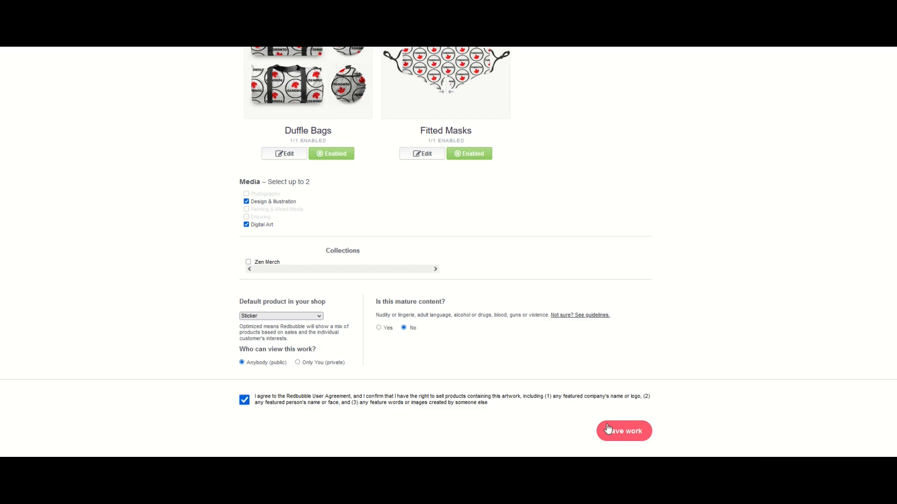
pyautogui.click(626, 431)
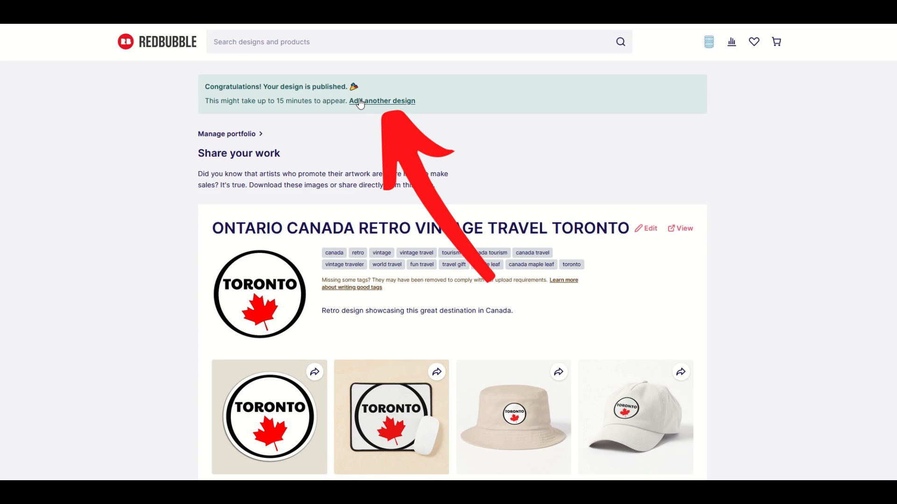
# Step: Start adding another design by copying the settings of the published Toronto work in the portfolio
pyautogui.click(374, 107)
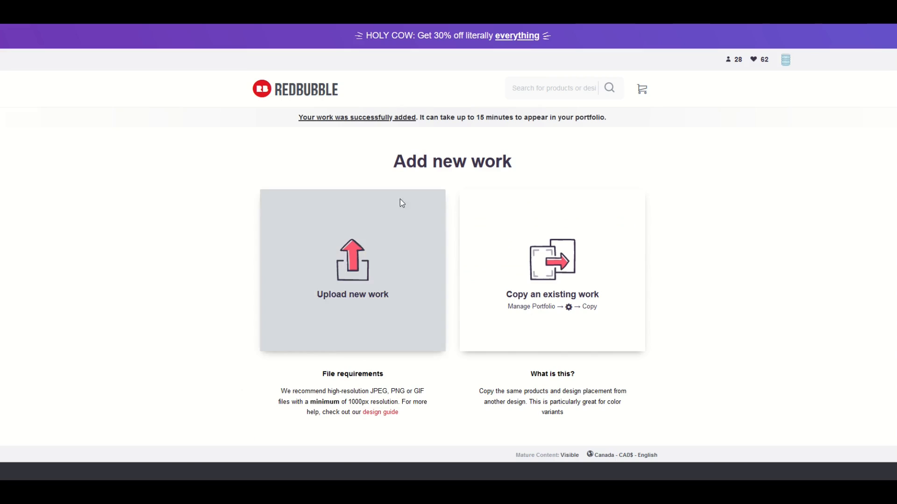
pyautogui.moveTo(393, 164); pyautogui.dragTo(497, 165)
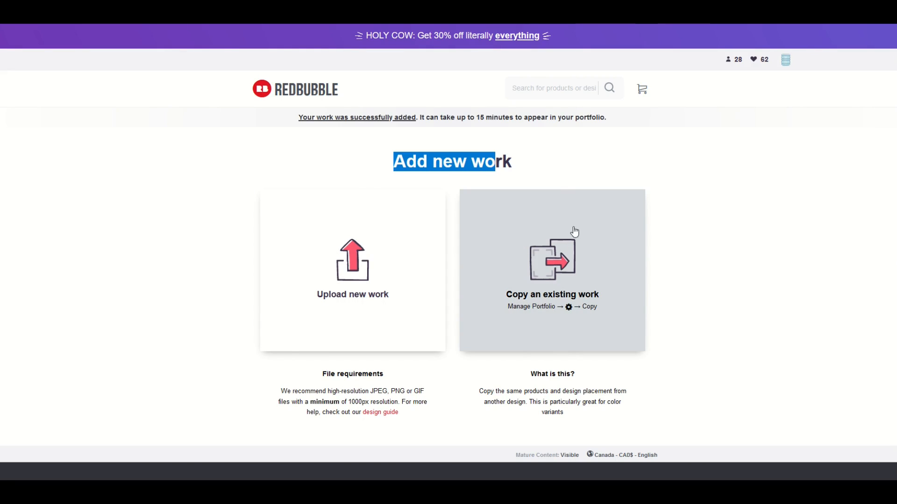
pyautogui.click(535, 266)
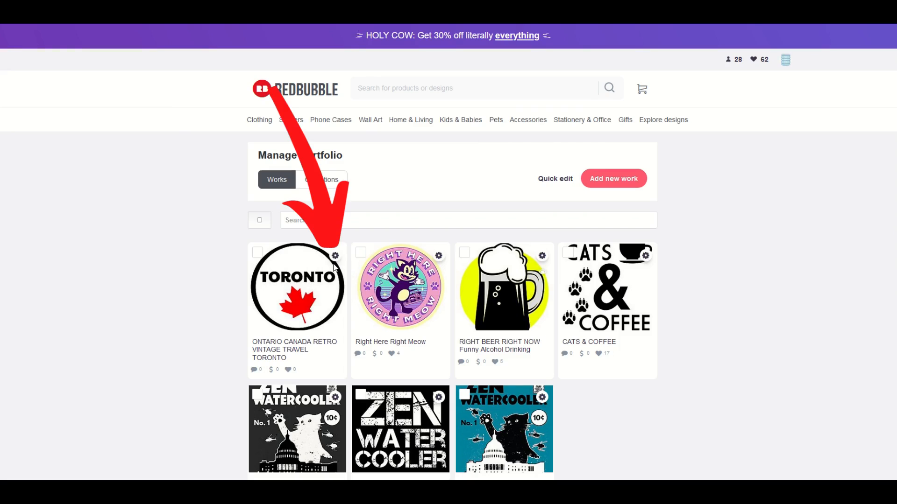
pyautogui.click(336, 257)
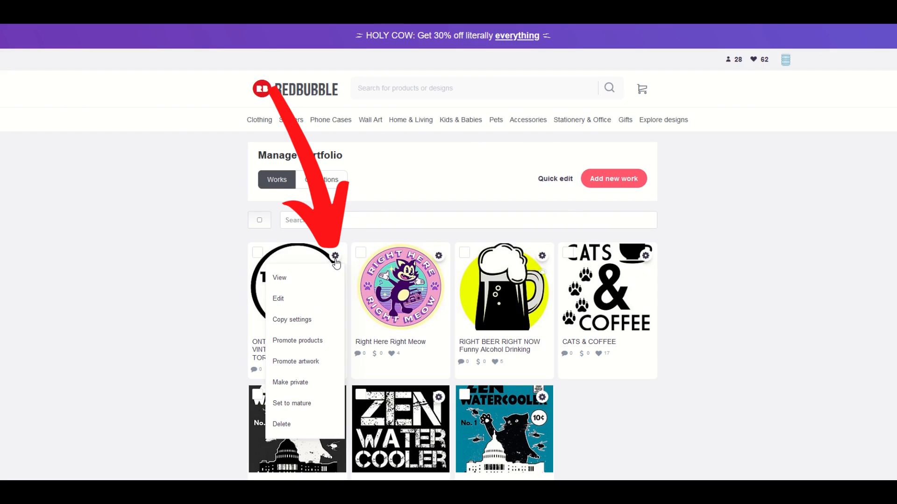
pyautogui.click(300, 322)
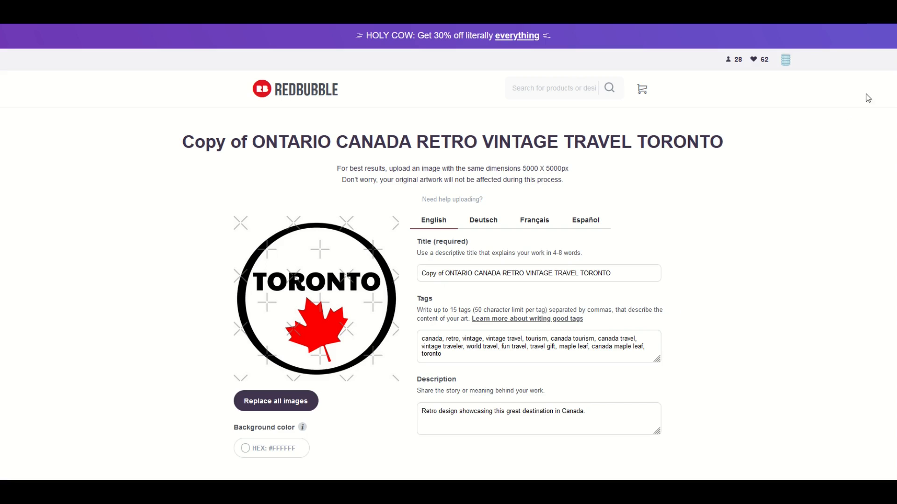
# Step: Look over the copied product previews and replace all images of the copy with the Calgary maple leaf design
pyautogui.scroll(-20, 449, 252)
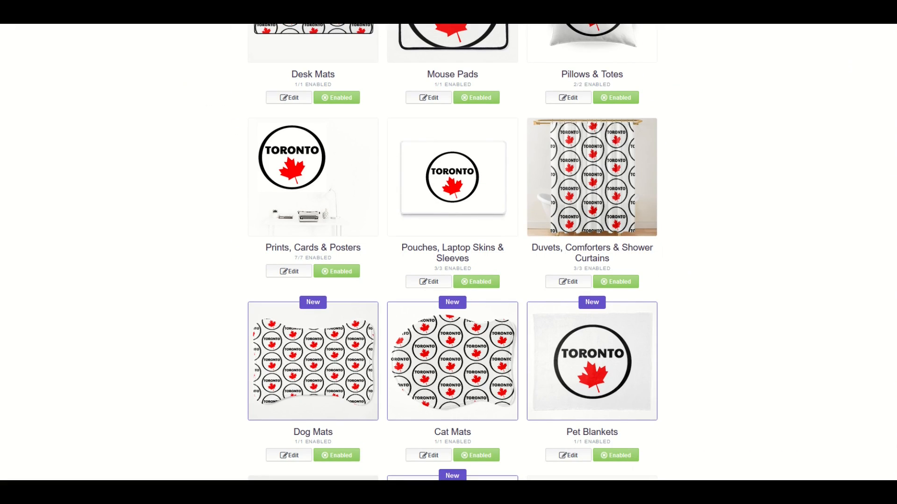
pyautogui.scroll(-7, 453, 252)
pyautogui.scroll(6, 452, 252)
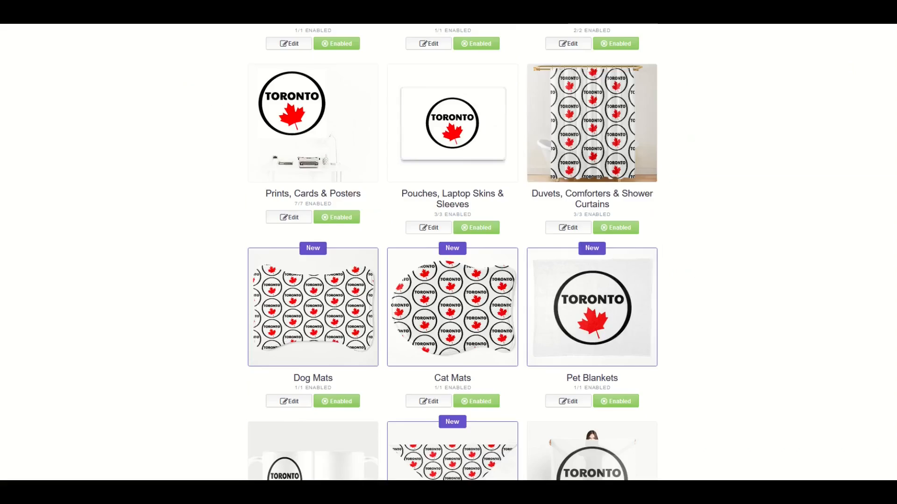
pyautogui.scroll(20, 302, 312)
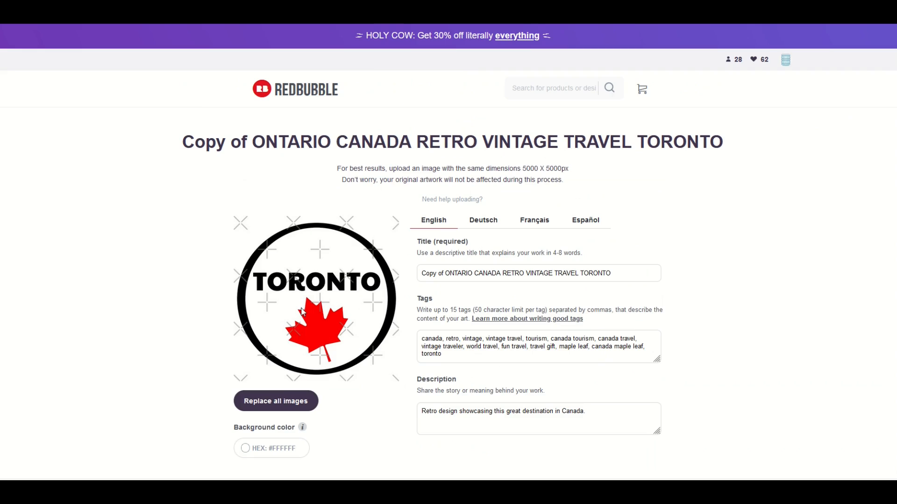
pyautogui.click(275, 402)
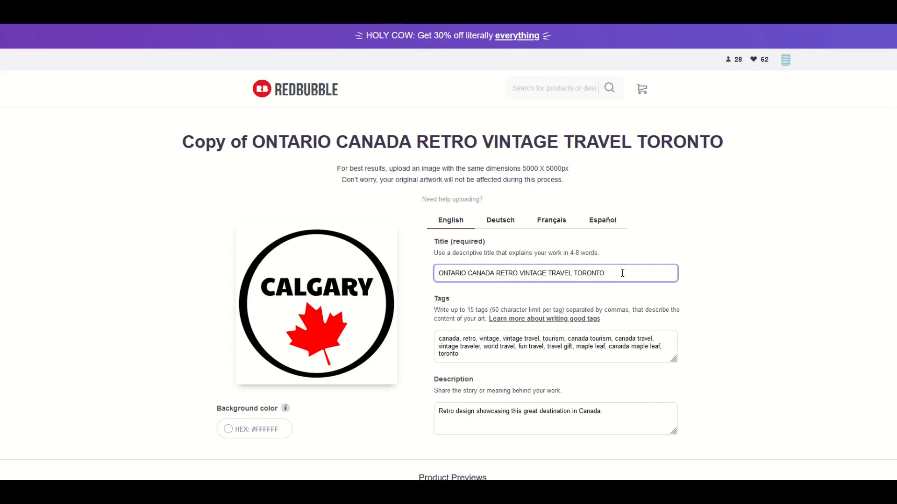
# Step: Replace TORONTO with CALGARY at the end of the copied work's title and in its last tag
pyautogui.press('BackSpace')
pyautogui.press('BackSpace')
pyautogui.press('BackSpace')
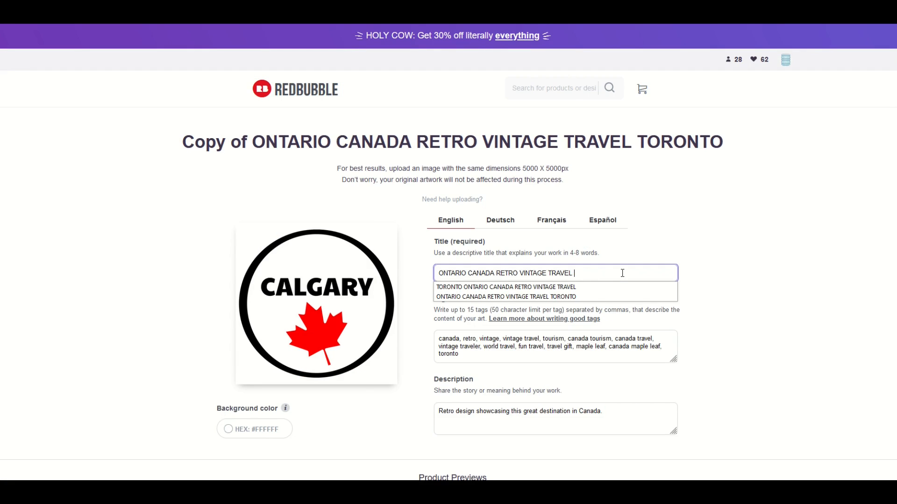
pyautogui.write('CLA')
pyautogui.click(479, 356)
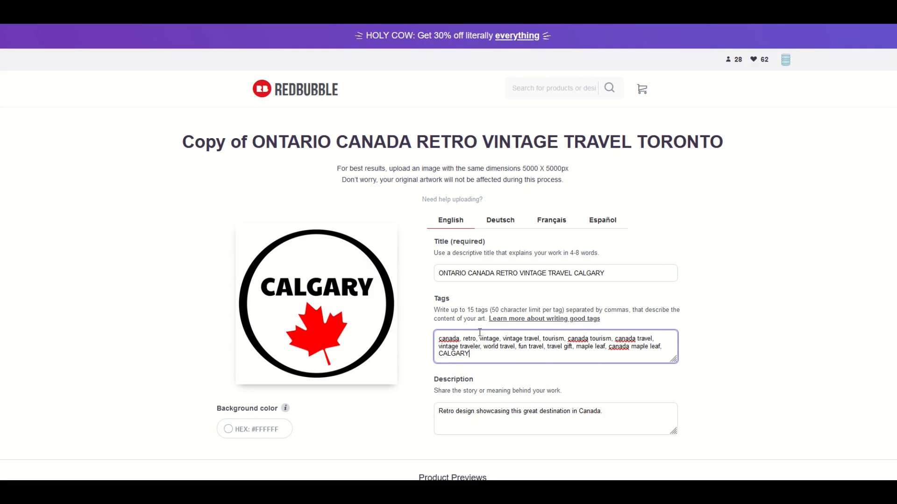
# Step: Replace ONTARIO with ALBERTA at the start of the title
pyautogui.doubleClick(464, 271)
pyautogui.write('ALBERT')
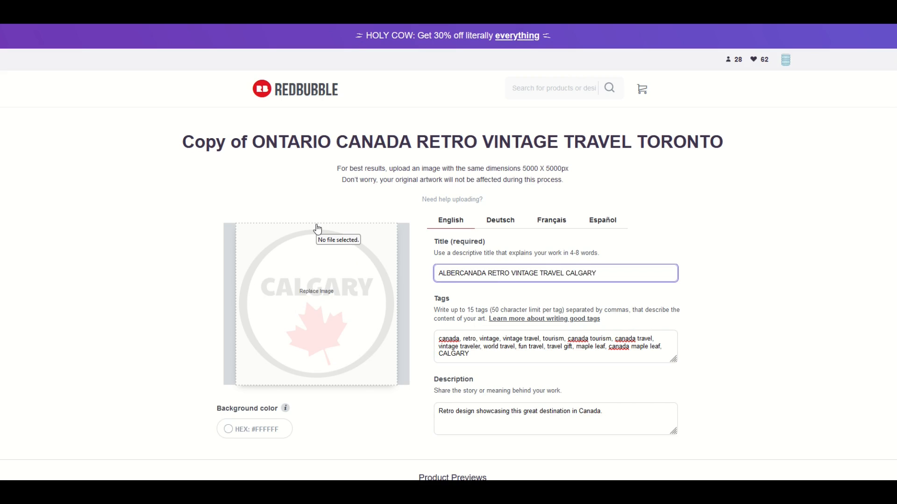
pyautogui.write('A')
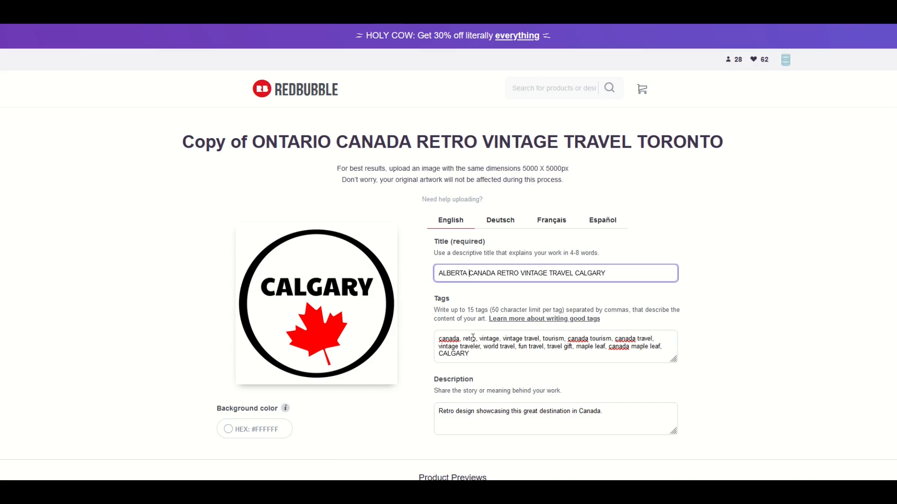
# Step: Check the Calgary design's product previews and listing settings, and save the work to publish it
pyautogui.scroll(-5, 477, 359)
pyautogui.scroll(-2, 477, 358)
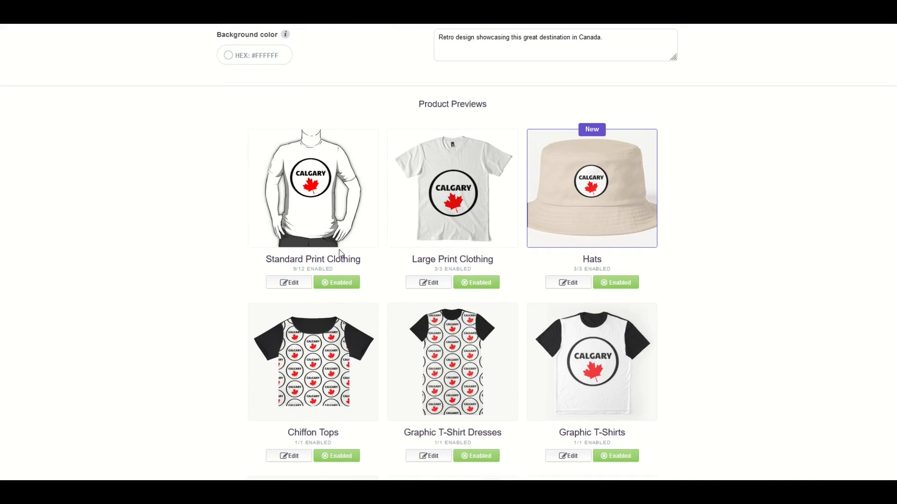
pyautogui.scroll(-15, 552, 270)
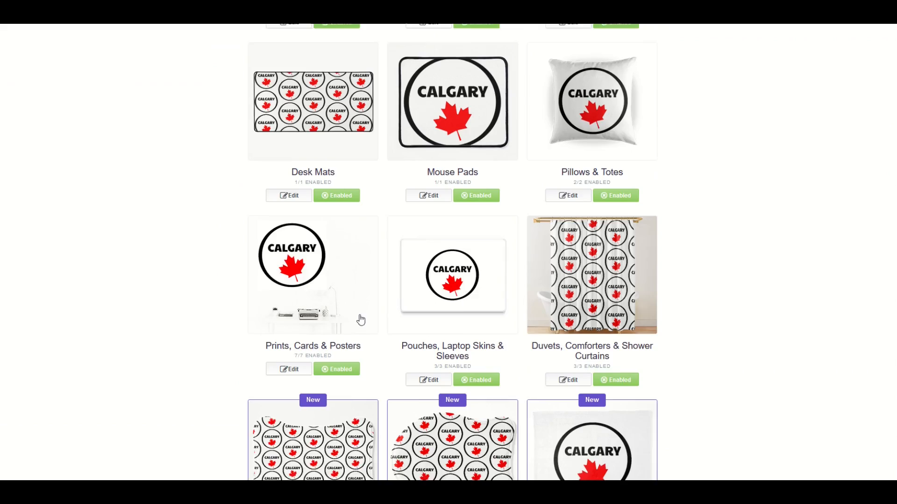
pyautogui.scroll(-10, 500, 324)
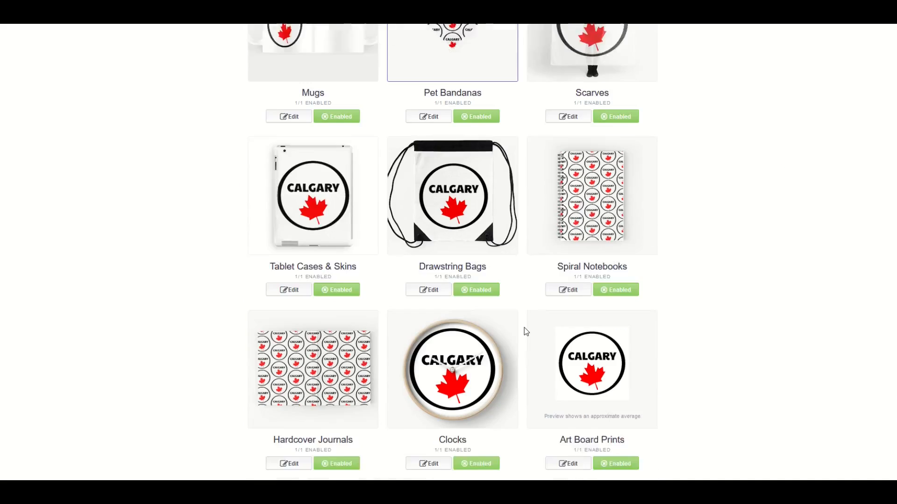
pyautogui.scroll(-10, 369, 325)
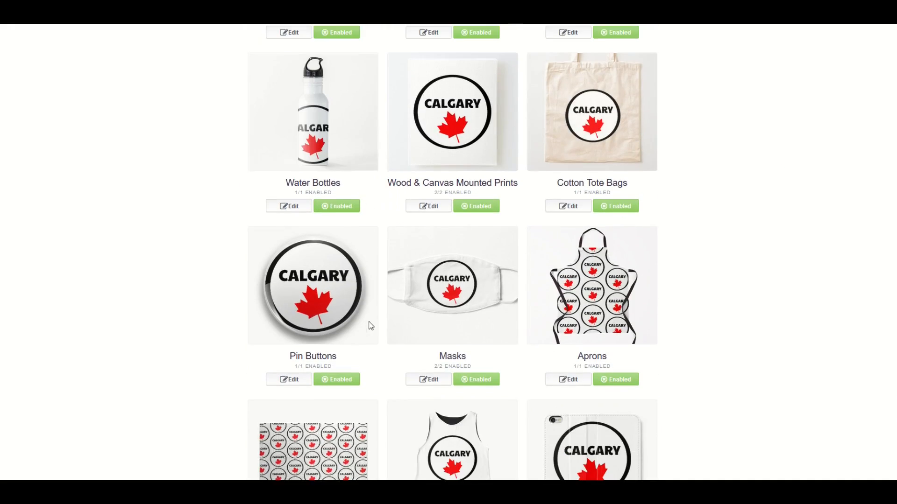
pyautogui.scroll(-15, 369, 326)
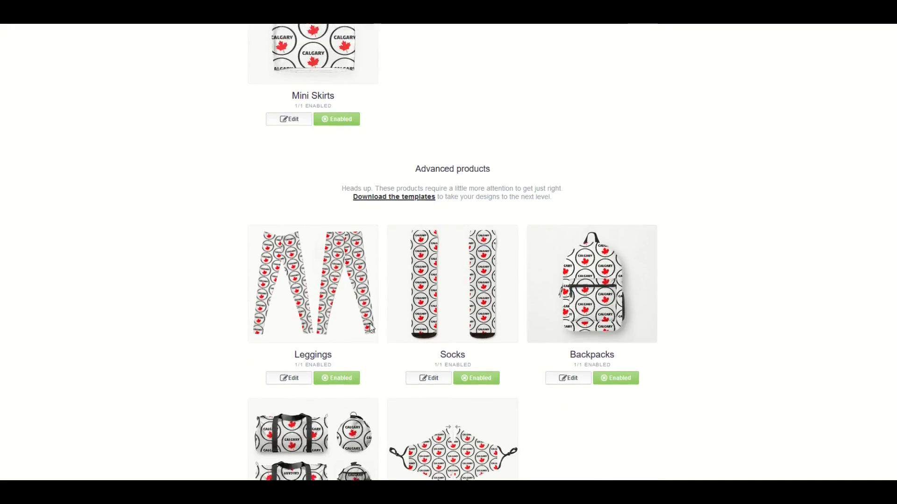
pyautogui.scroll(-2, 370, 327)
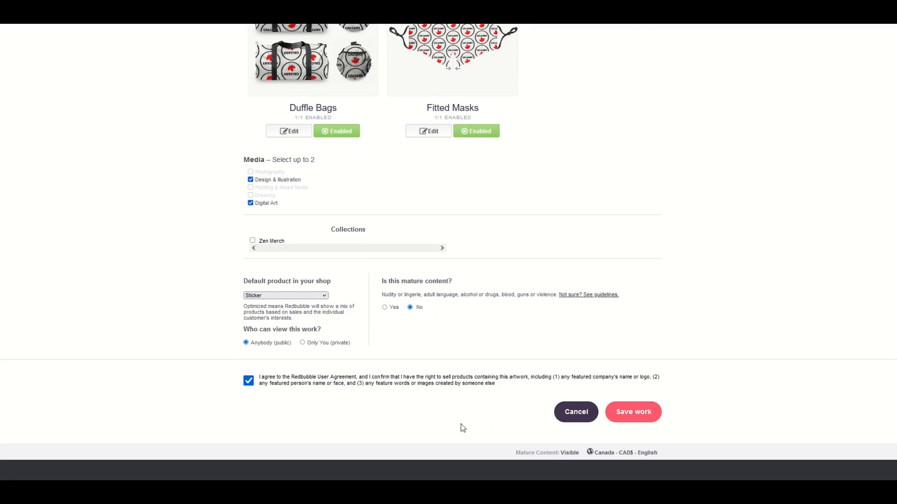
pyautogui.click(636, 413)
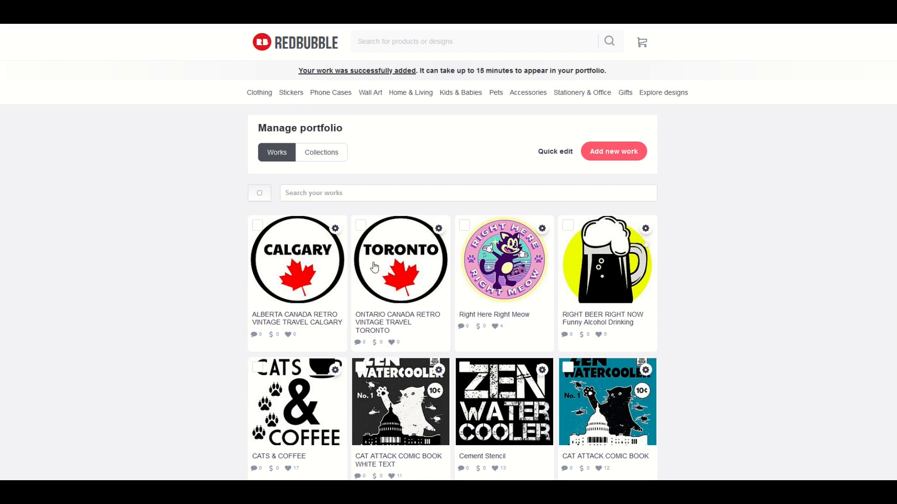
# Step: View the options available for the published Calgary work and open the Explore designs page
pyautogui.click(334, 229)
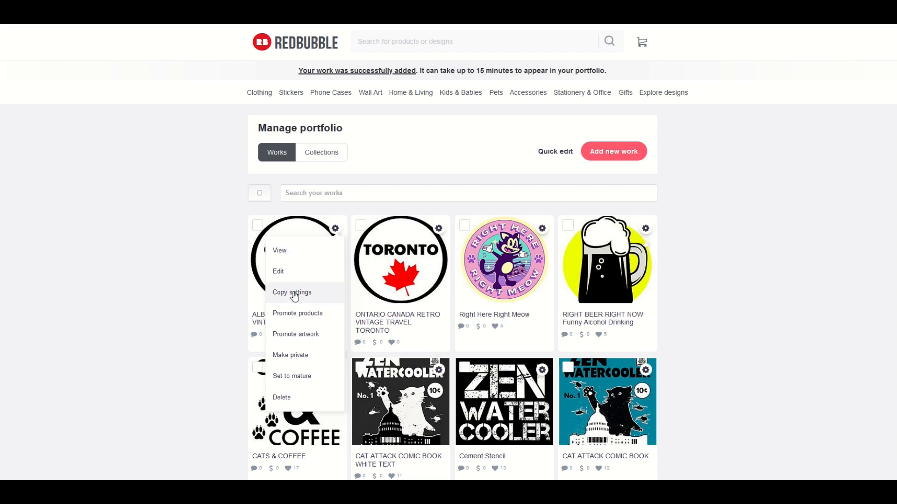
pyautogui.click(193, 286)
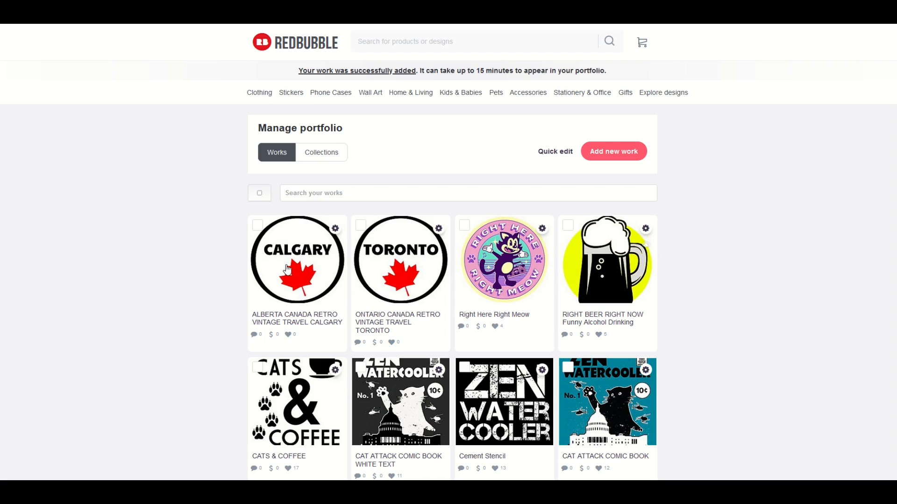
pyautogui.scroll(1, 303, 278)
pyautogui.click(663, 139)
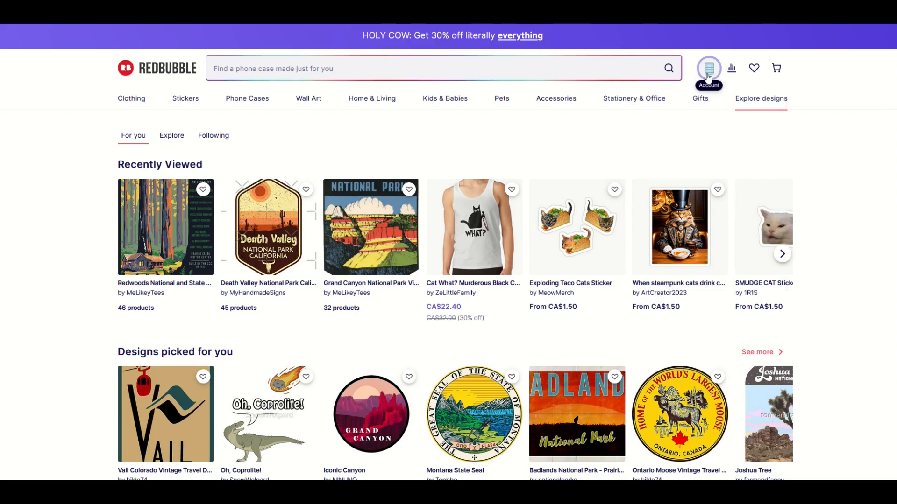
# Step: Return to the portfolio management page from the account and start another design by copying the Calgary work's settings
pyautogui.moveTo(709, 77)
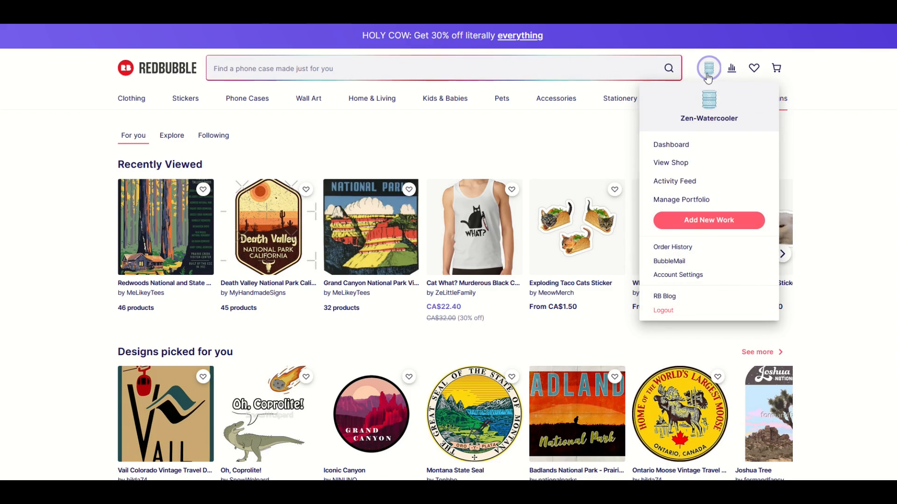
pyautogui.click(663, 200)
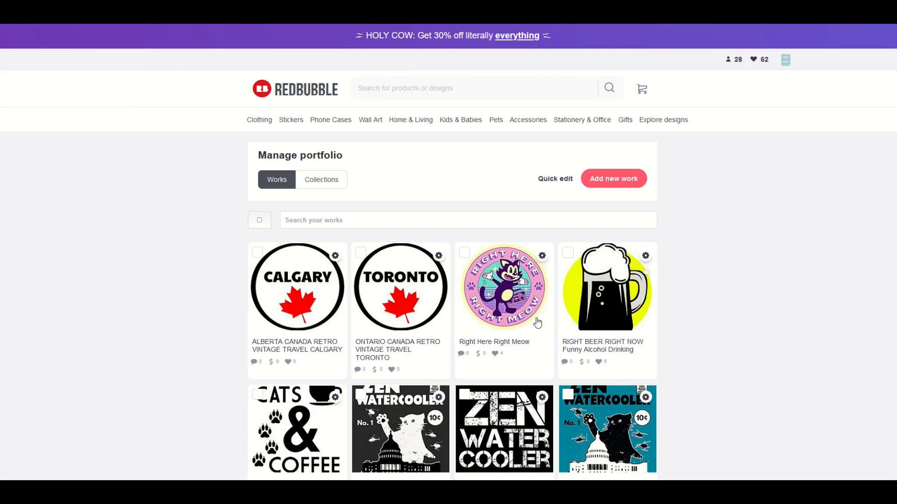
pyautogui.scroll(-5, 299, 244)
pyautogui.scroll(5, 327, 259)
pyautogui.click(335, 255)
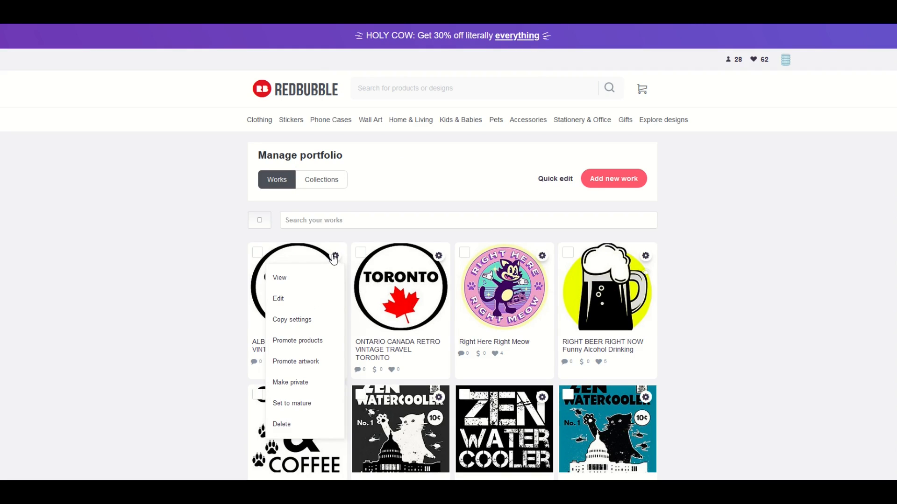
pyautogui.click(287, 322)
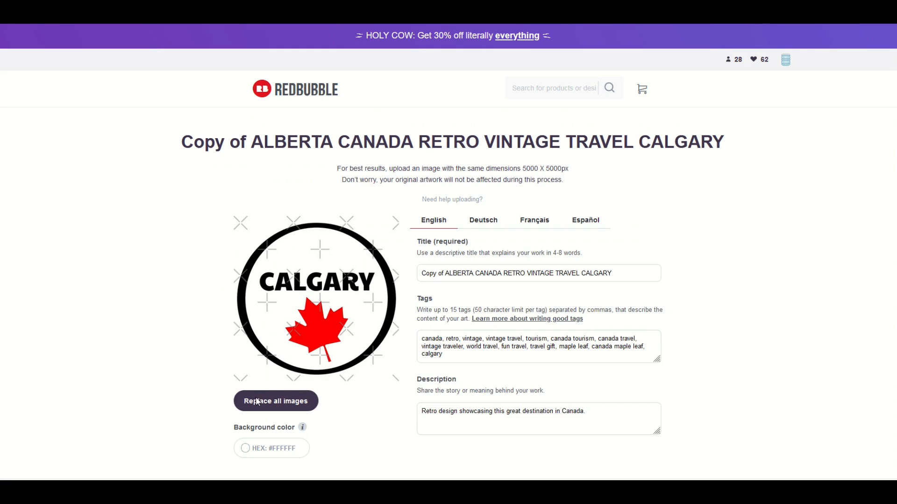
# Step: Look over the copied Calgary listing's product previews, media types, default product, visibility and user agreement
pyautogui.moveTo(895, 80); pyautogui.dragTo(886, 437)
pyautogui.scroll(-3, 373, 326)
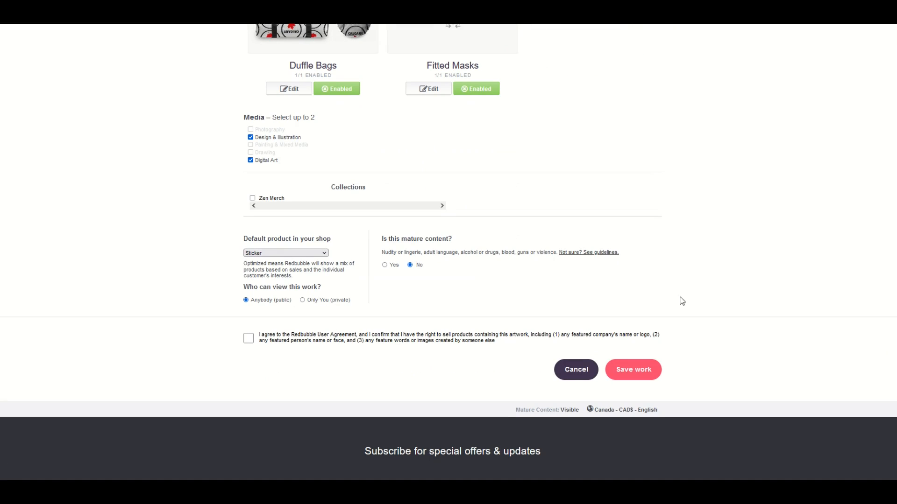
pyautogui.scroll(4, 448, 252)
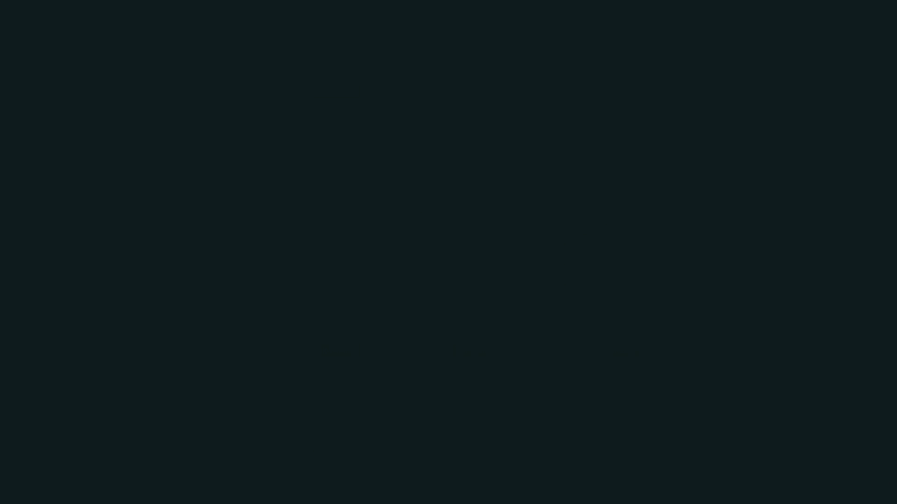